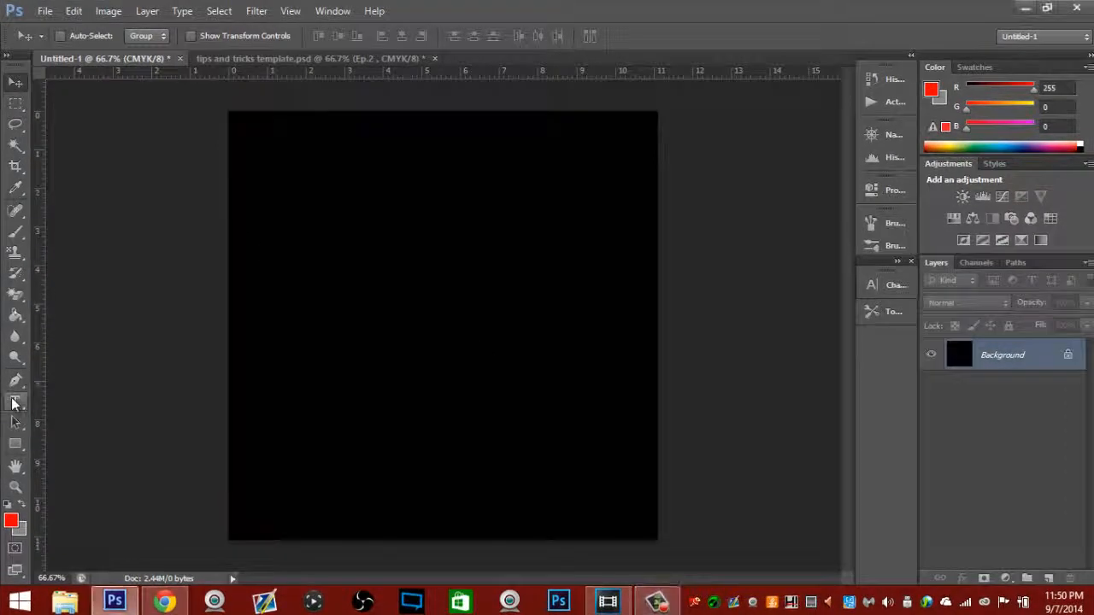
# Step: Add a text layer reading ENVY in 150 pt Ethnocentric on the black canvas
pyautogui.click(14, 402)
pyautogui.click(371, 315)
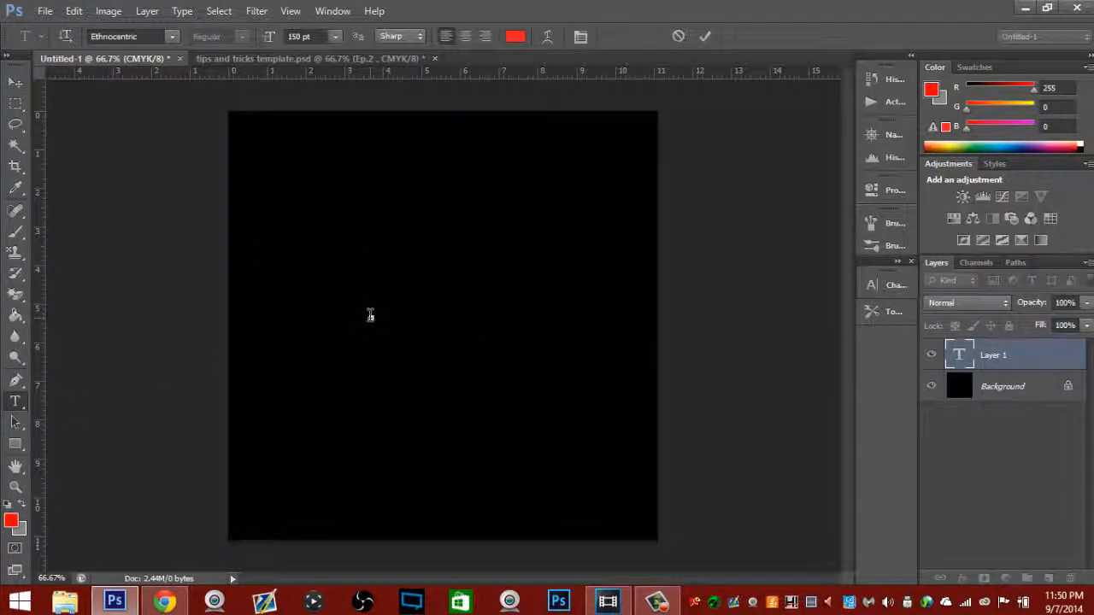
pyautogui.write('ENVY')
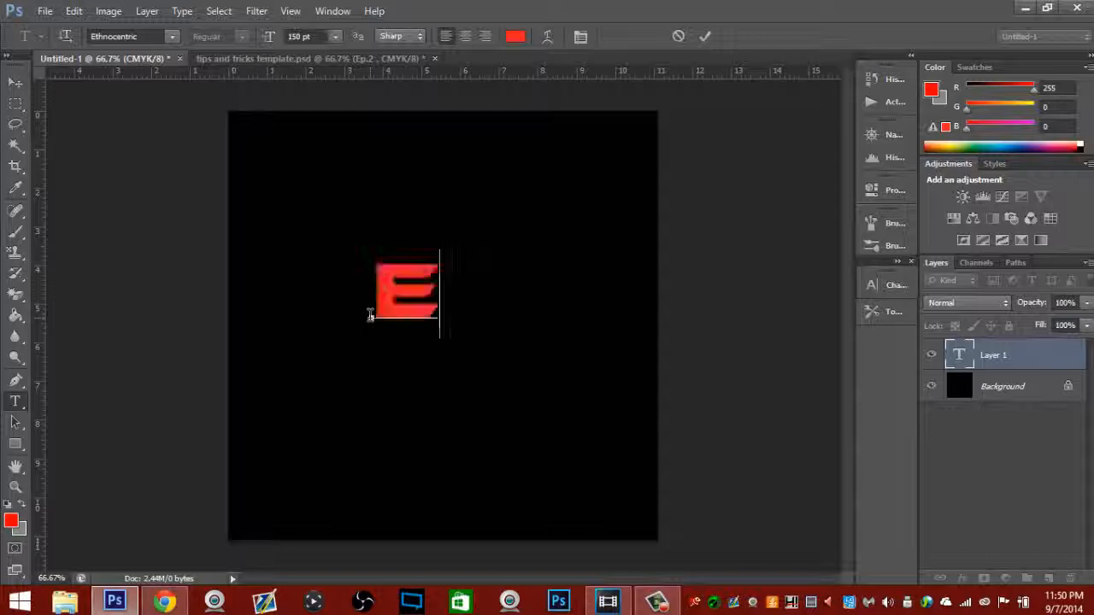
# Step: Try to set the text color to white (#ffffff) without selecting the letters
pyautogui.click(515, 36)
pyautogui.click(588, 170)
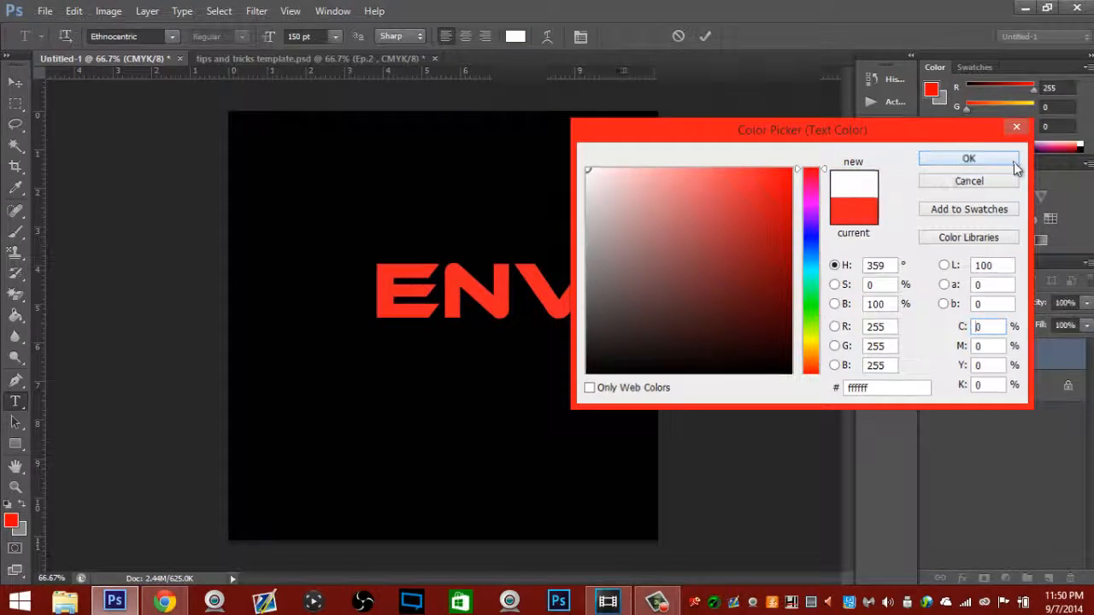
pyautogui.click(957, 159)
# Step: Select the whole word ENVY and recolor it white (#ffffff)
pyautogui.moveTo(683, 282); pyautogui.dragTo(200, 264)
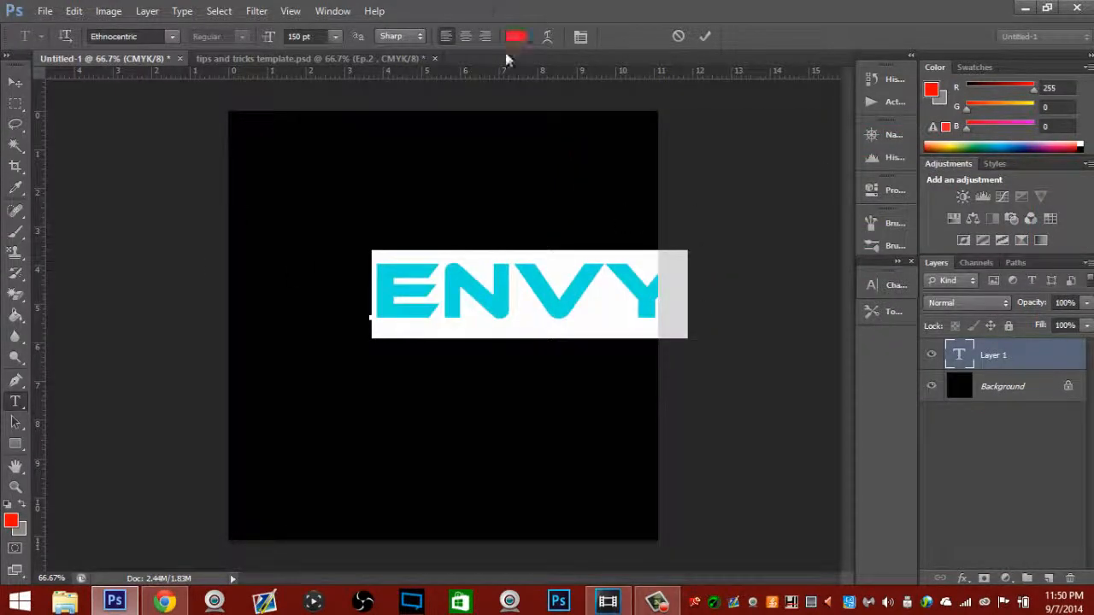
pyautogui.click(515, 36)
pyautogui.moveTo(615, 170); pyautogui.dragTo(588, 170)
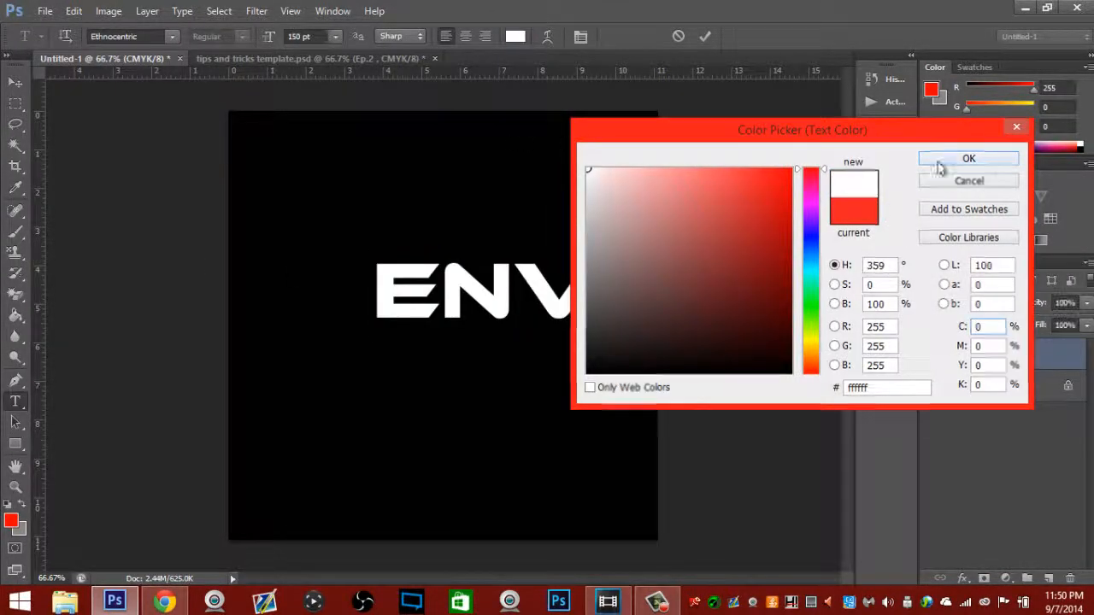
pyautogui.click(968, 158)
# Step: Center the ENVY text horizontally and vertically on the canvas, and clear the selection
pyautogui.click(14, 85)
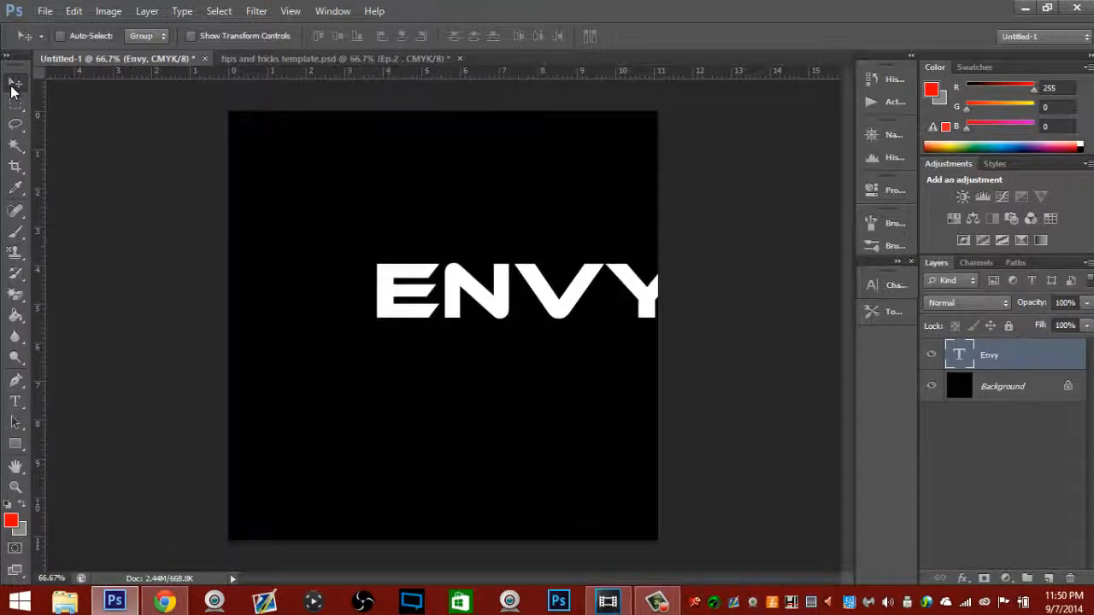
pyautogui.hotkey('ctrl', 'a')
pyautogui.click(402, 36)
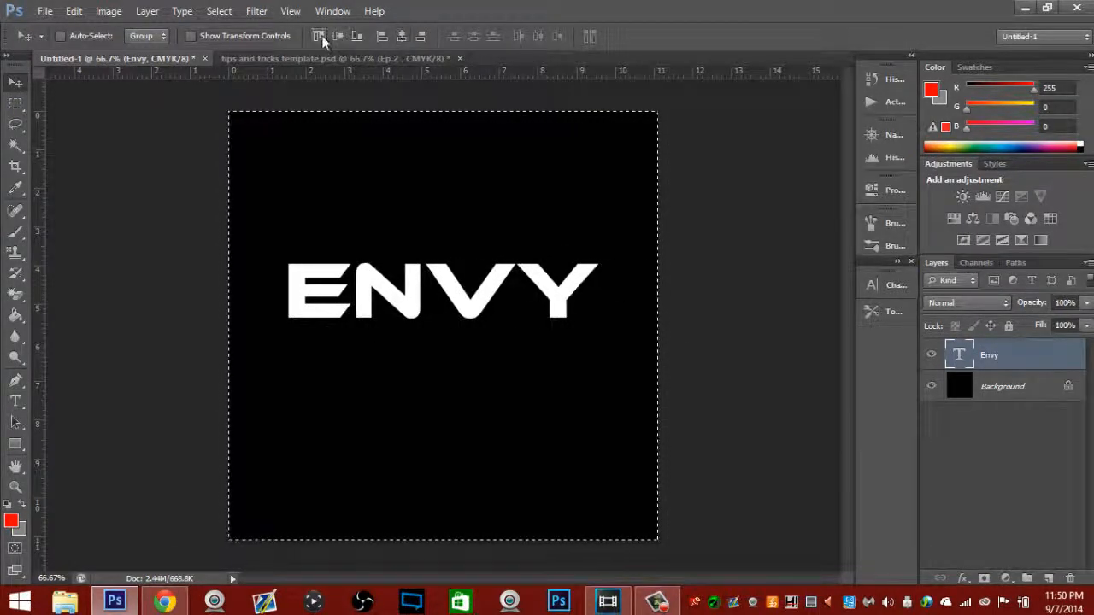
pyautogui.click(334, 38)
pyautogui.hotkey('ctrl', 'd')
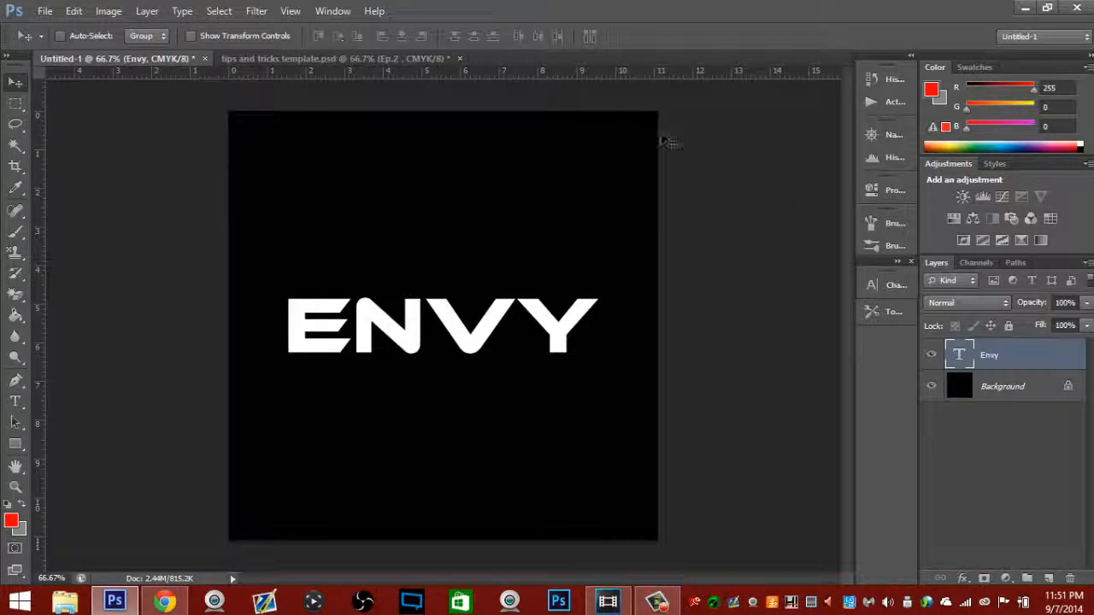
# Step: Add a new layer beneath the Envy text layer and load the text's outline as a selection expanded by 4 pixels
pyautogui.click(1051, 582)
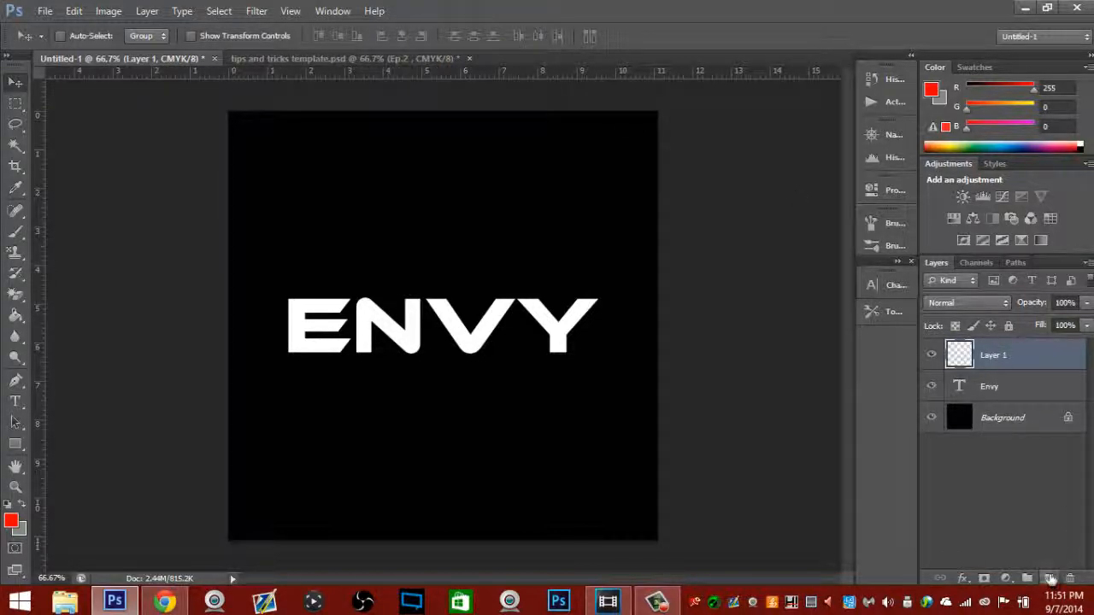
pyautogui.moveTo(996, 357); pyautogui.dragTo(998, 402)
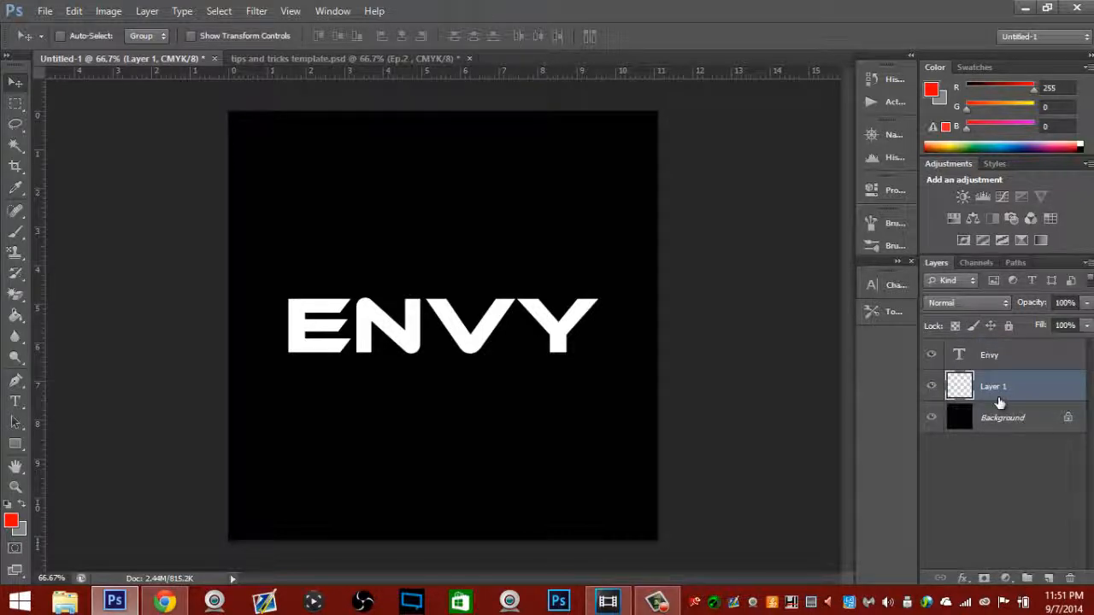
pyautogui.keyDown('ctrl'); pyautogui.click(959, 356); pyautogui.keyUp('ctrl')
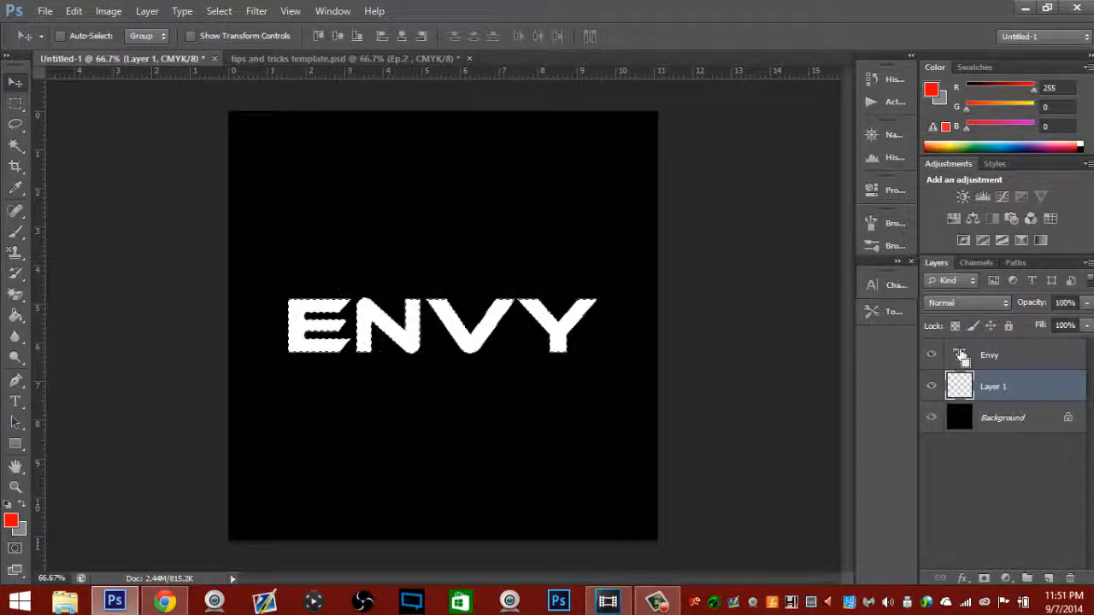
pyautogui.click(224, 11)
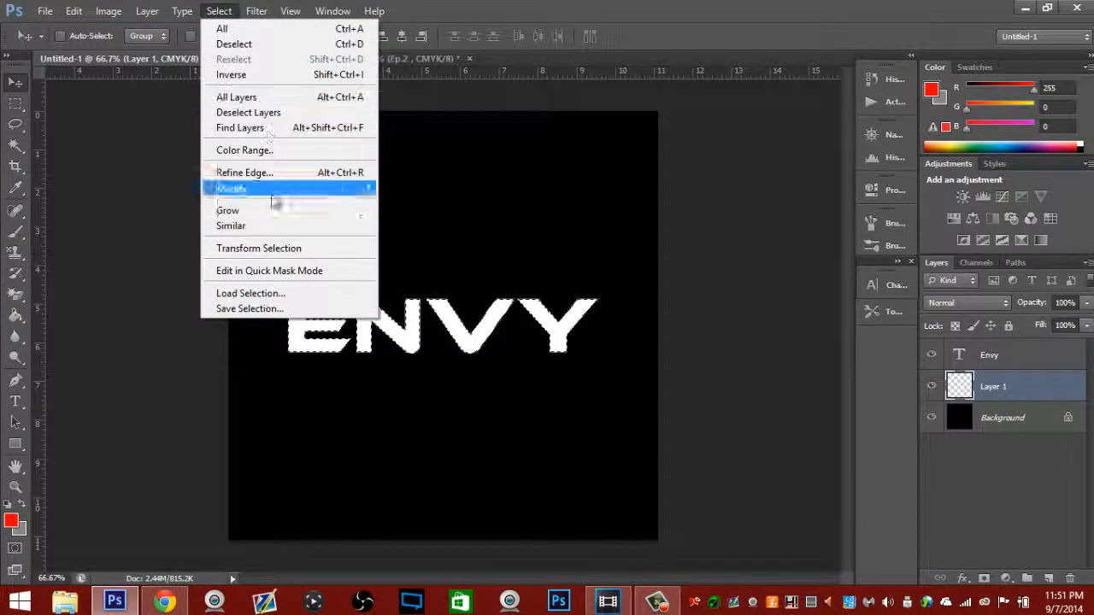
pyautogui.moveTo(282, 189)
pyautogui.click(405, 222)
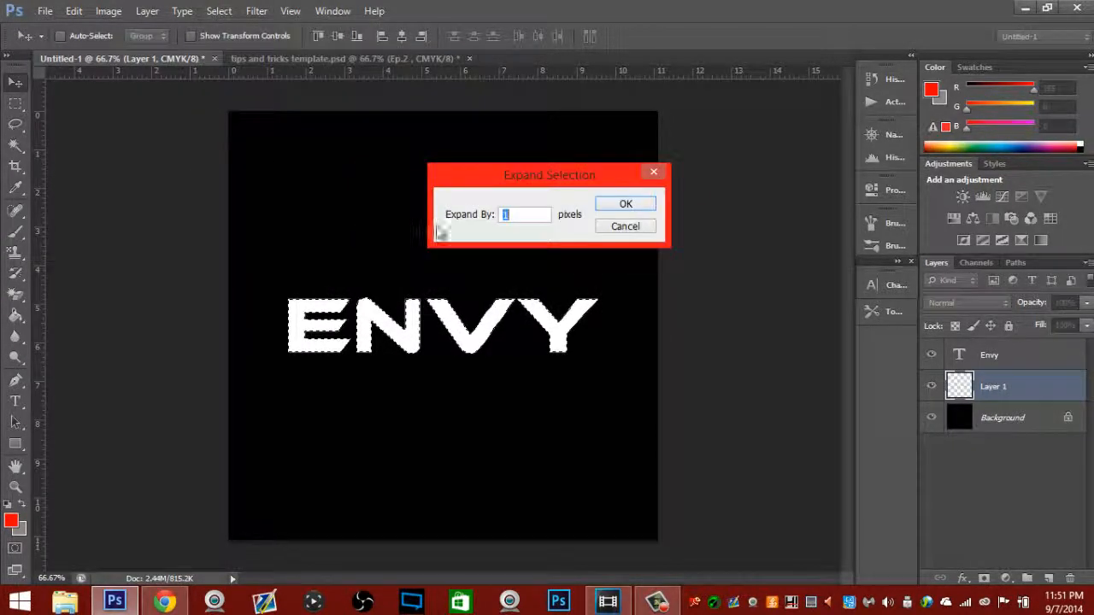
pyautogui.write('44')
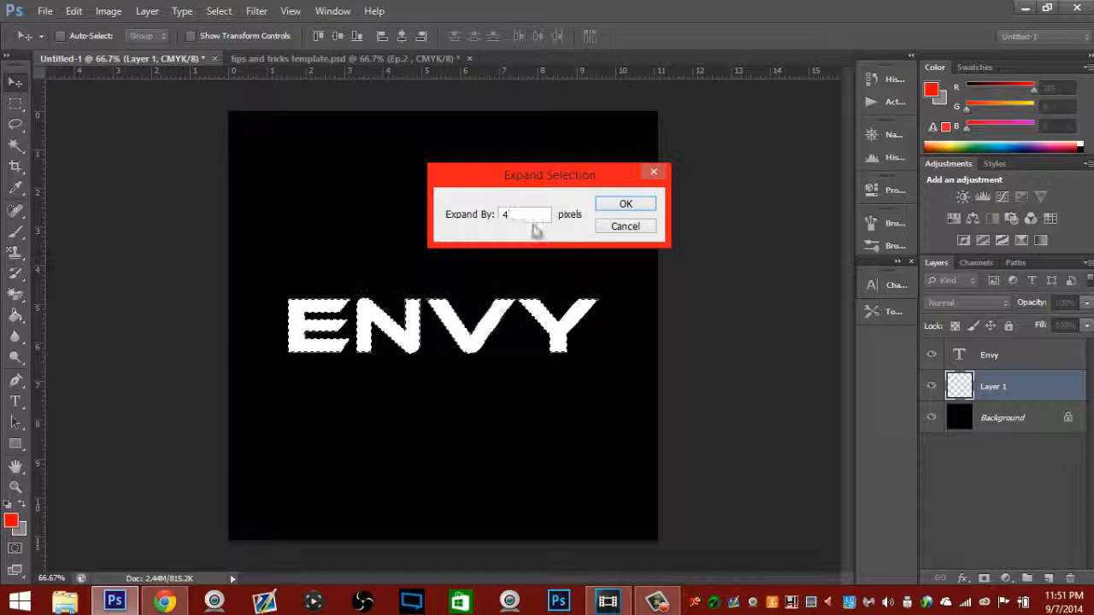
pyautogui.click(626, 205)
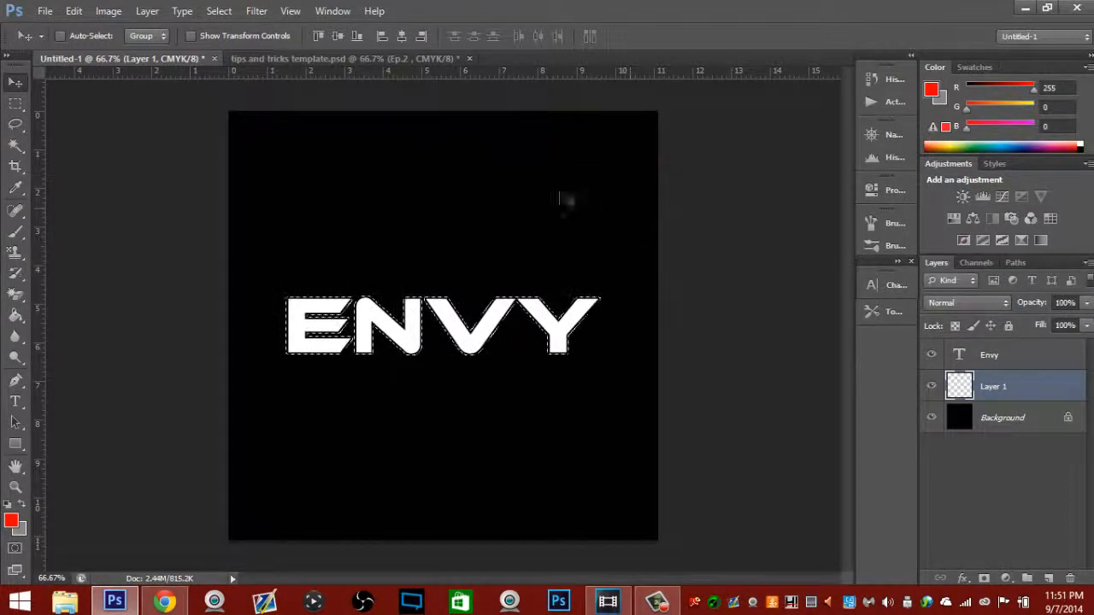
# Step: Fill the expanded selection on Layer 1 with gray #878787 at 100% opacity in Normal mode, and deselect
pyautogui.click(16, 104)
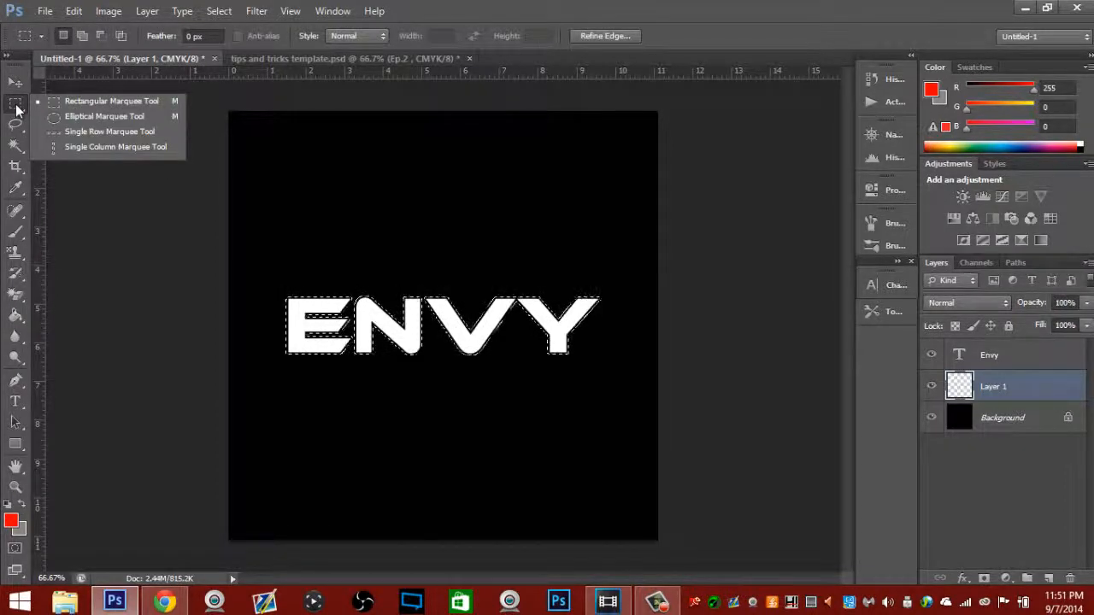
pyautogui.click(115, 100)
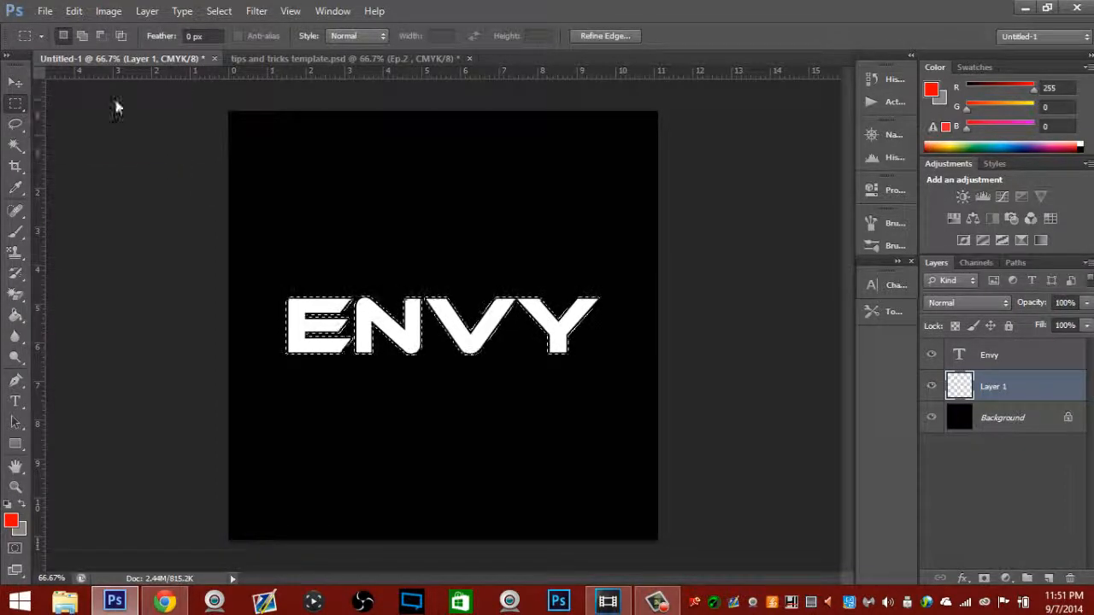
pyautogui.rightClick(361, 316)
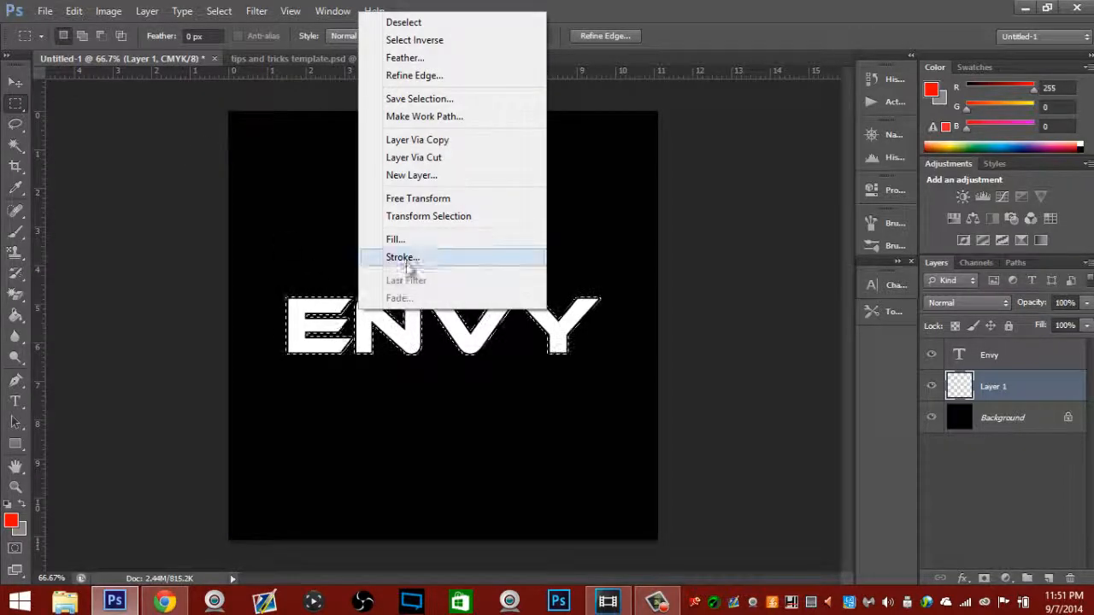
pyautogui.click(393, 239)
pyautogui.click(513, 180)
pyautogui.click(514, 180)
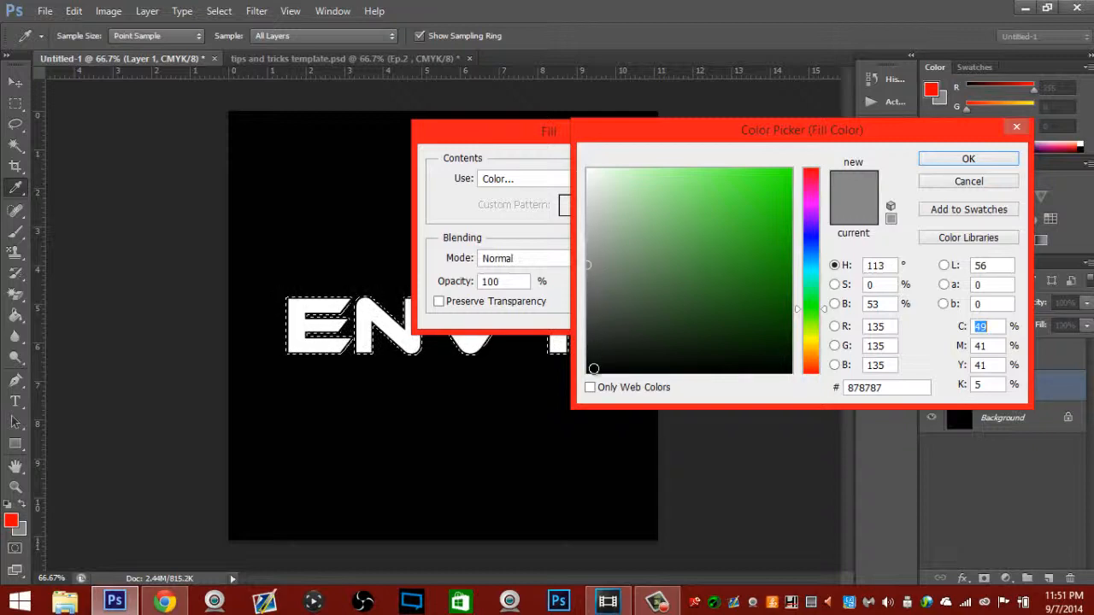
pyautogui.click(964, 161)
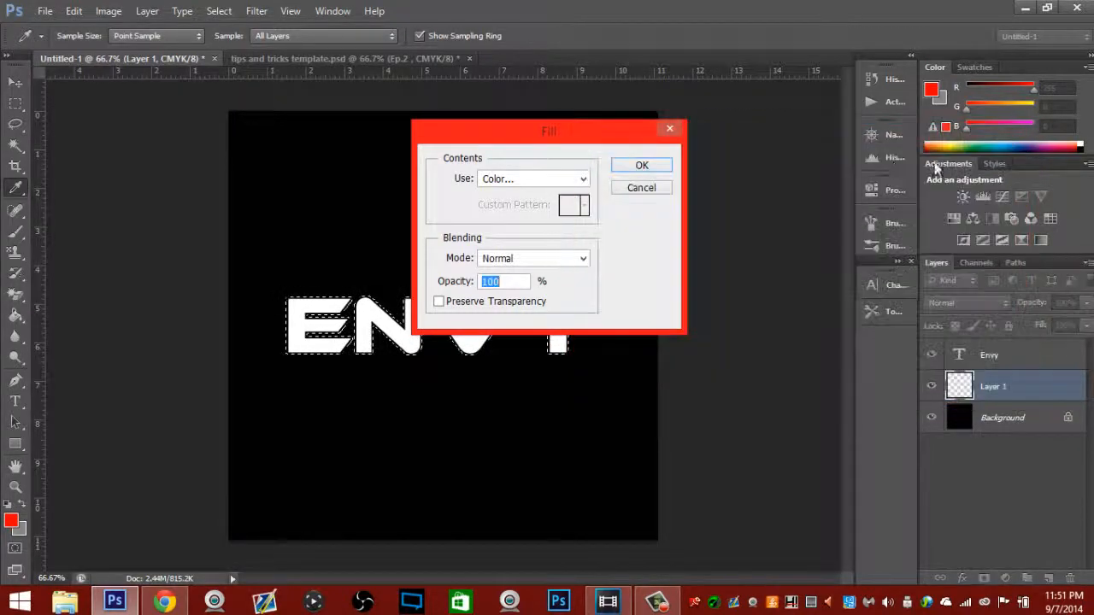
pyautogui.click(654, 168)
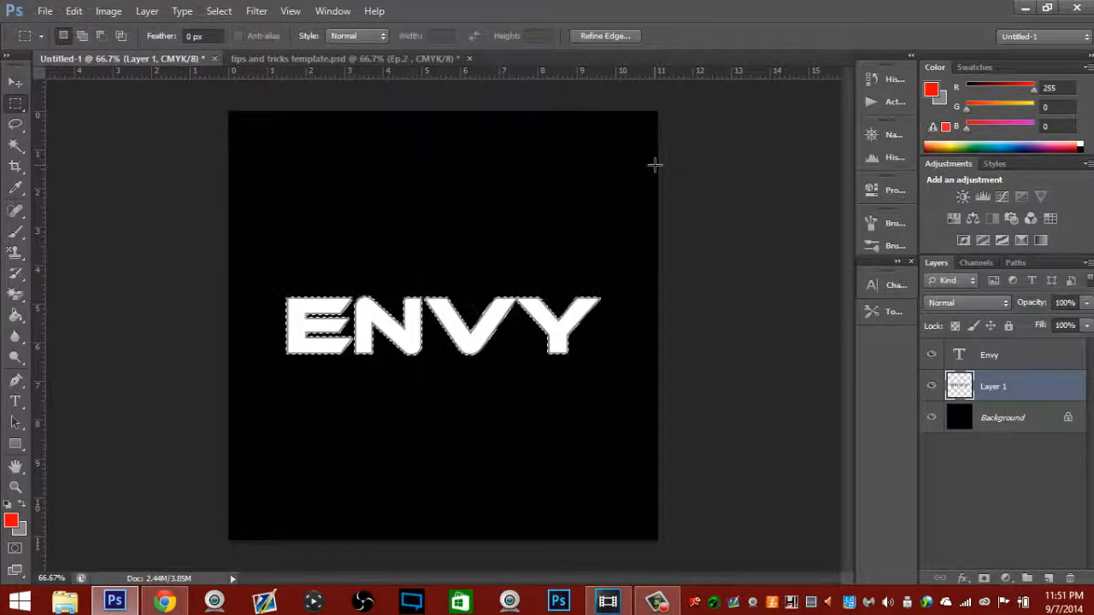
pyautogui.hotkey('ctrl', 'd')
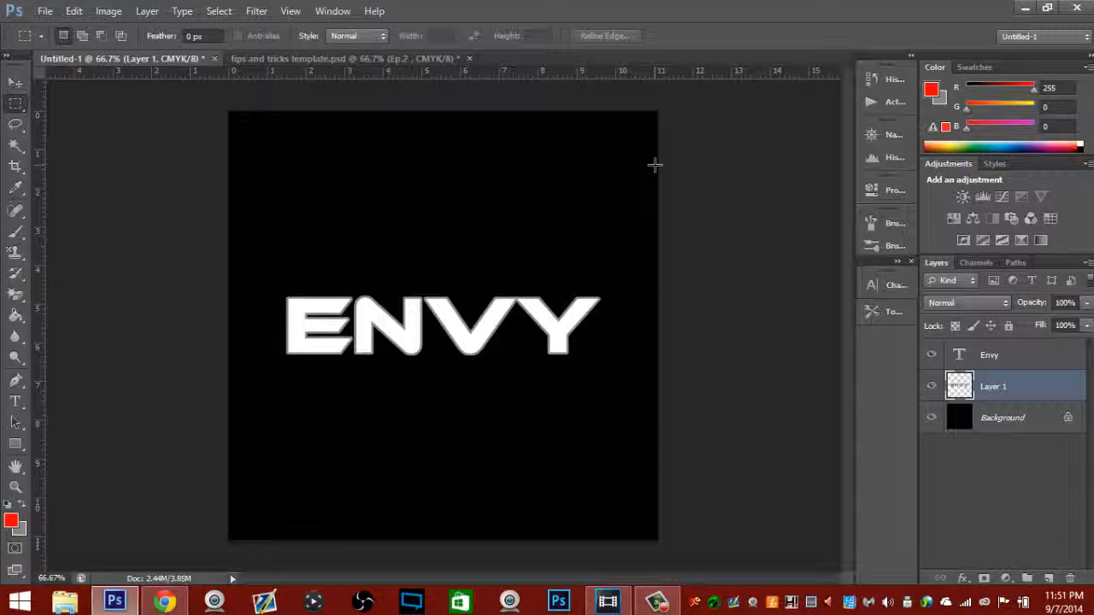
# Step: Add a new layer above the Envy text layer and load the text's outline as a selection expanded by 1 pixel
pyautogui.click(1049, 579)
pyautogui.moveTo(1011, 404); pyautogui.dragTo(996, 355)
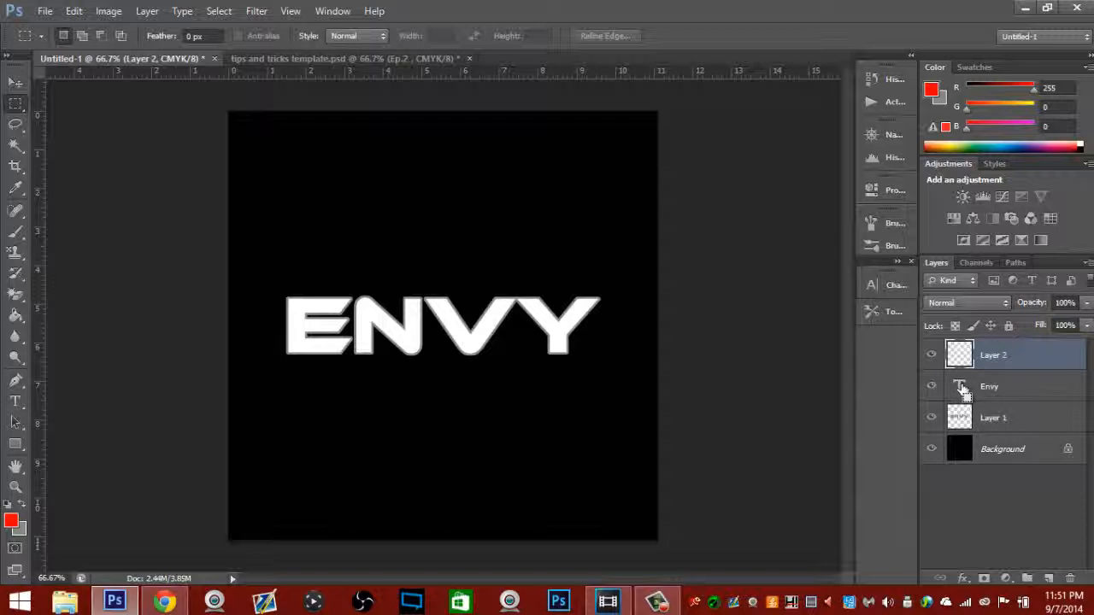
pyautogui.keyDown('ctrl'); pyautogui.click(962, 389); pyautogui.keyUp('ctrl')
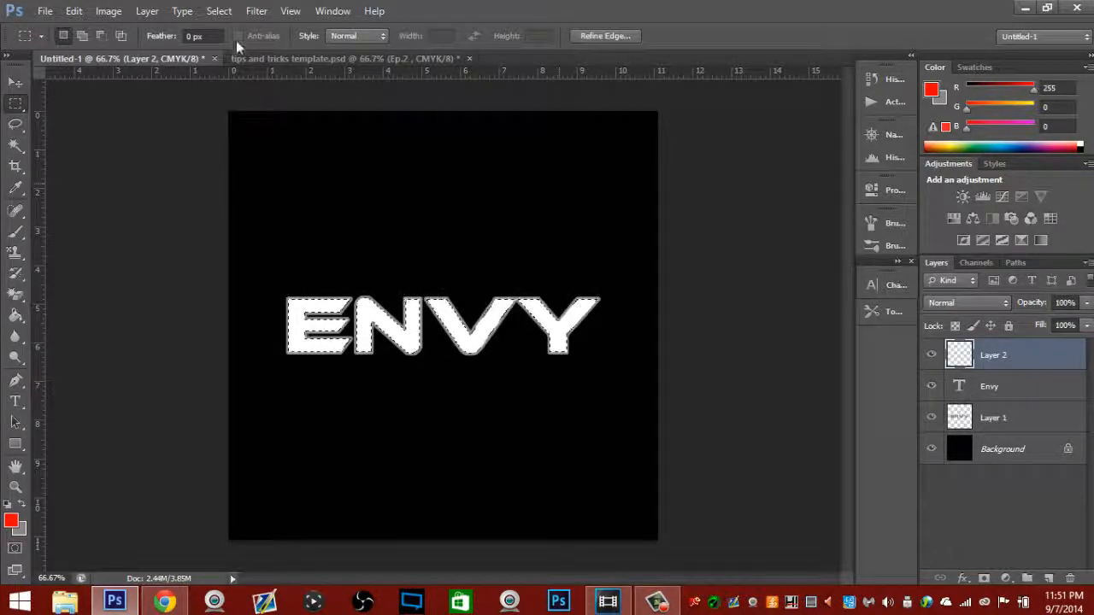
pyautogui.click(214, 11)
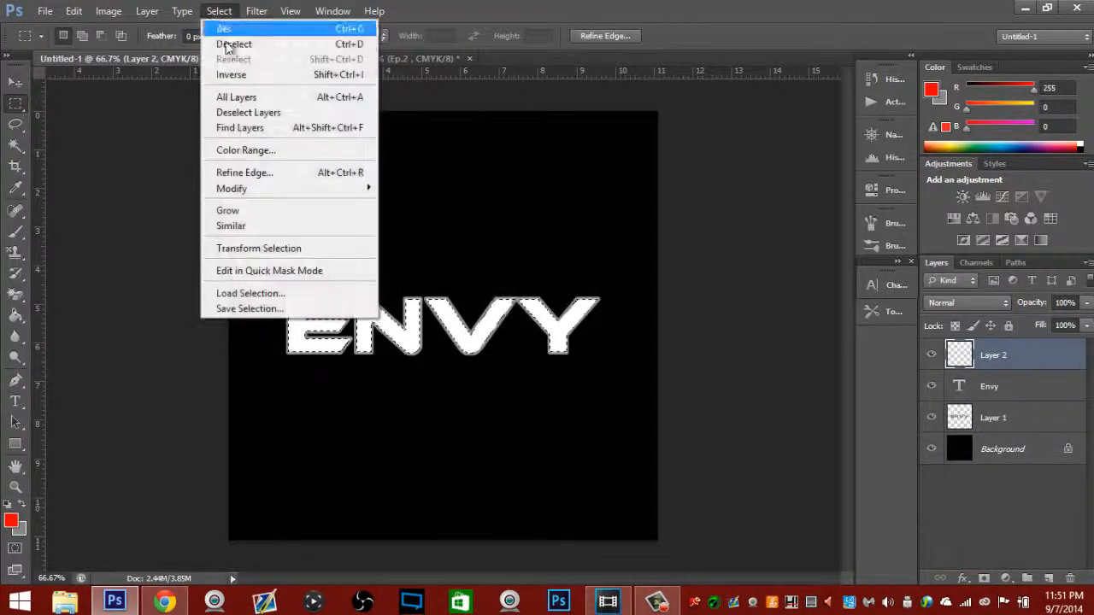
pyautogui.moveTo(299, 189)
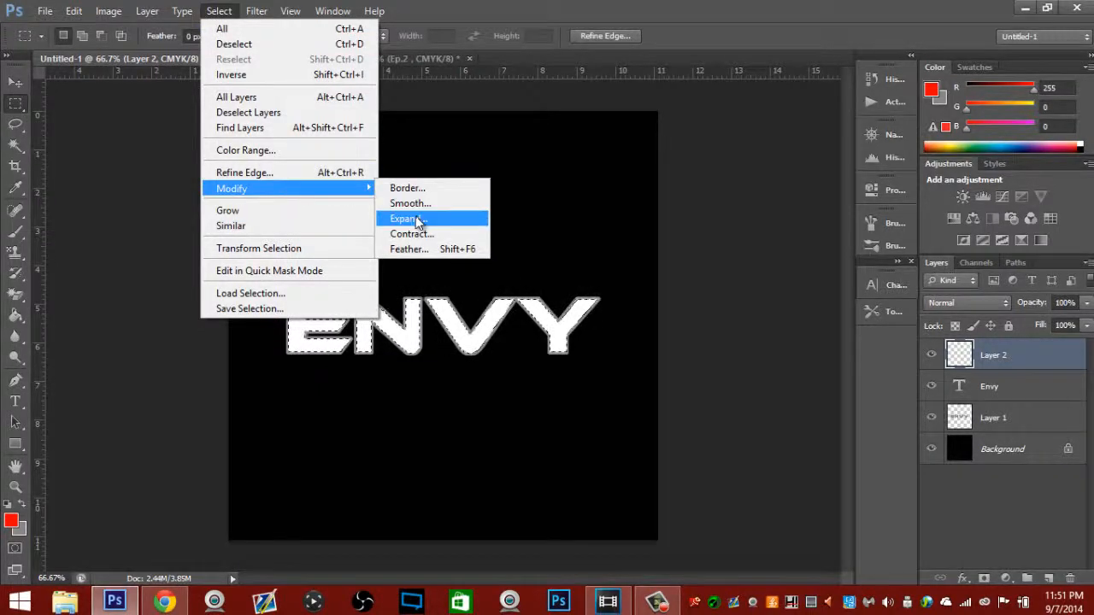
pyautogui.click(409, 219)
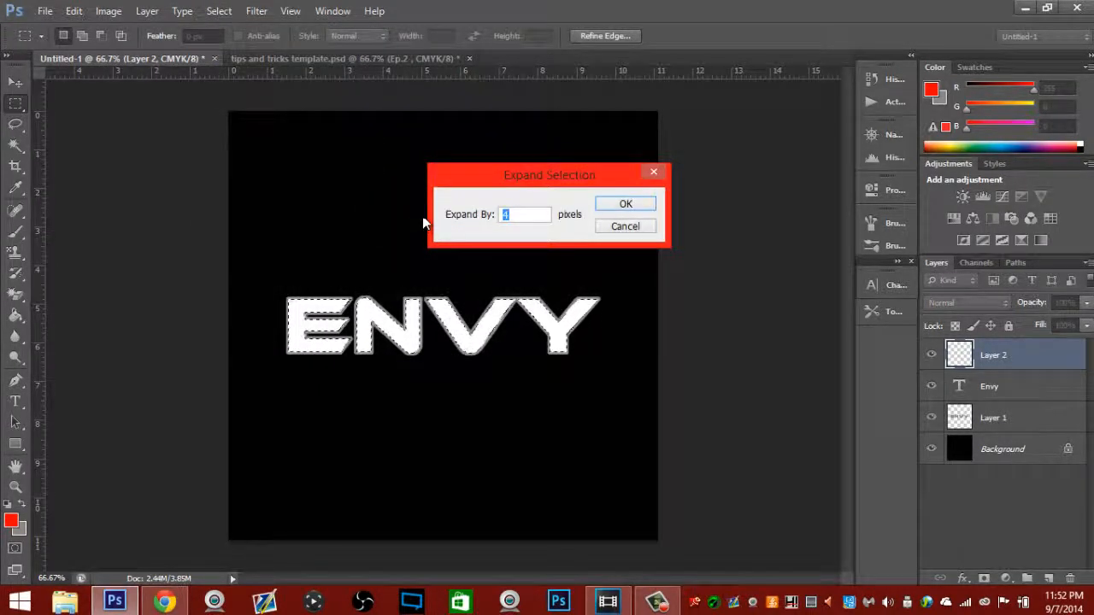
pyautogui.write('1')
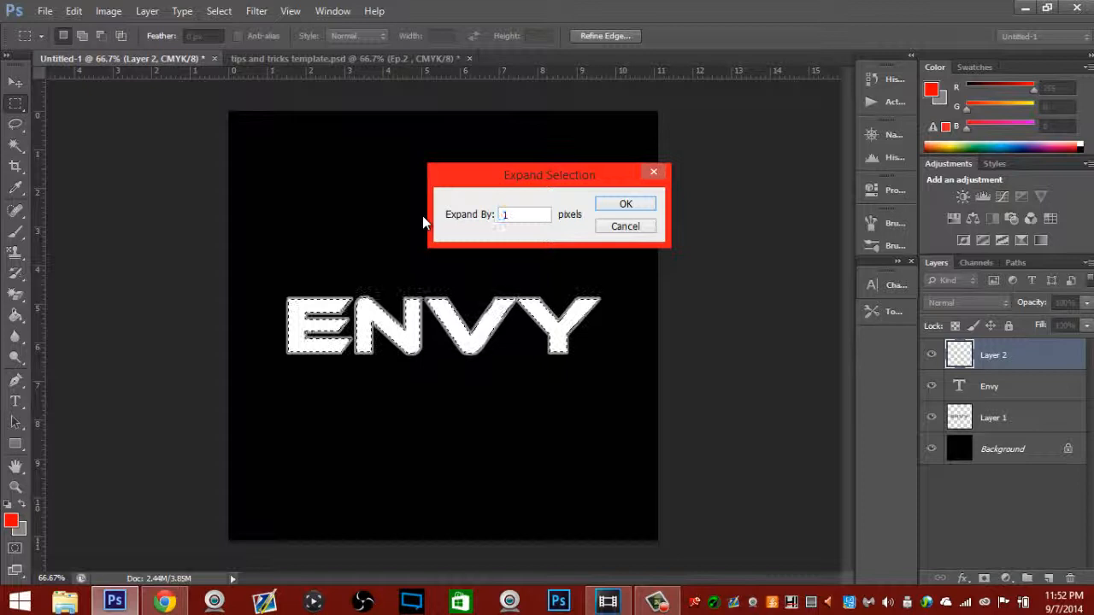
pyautogui.click(625, 205)
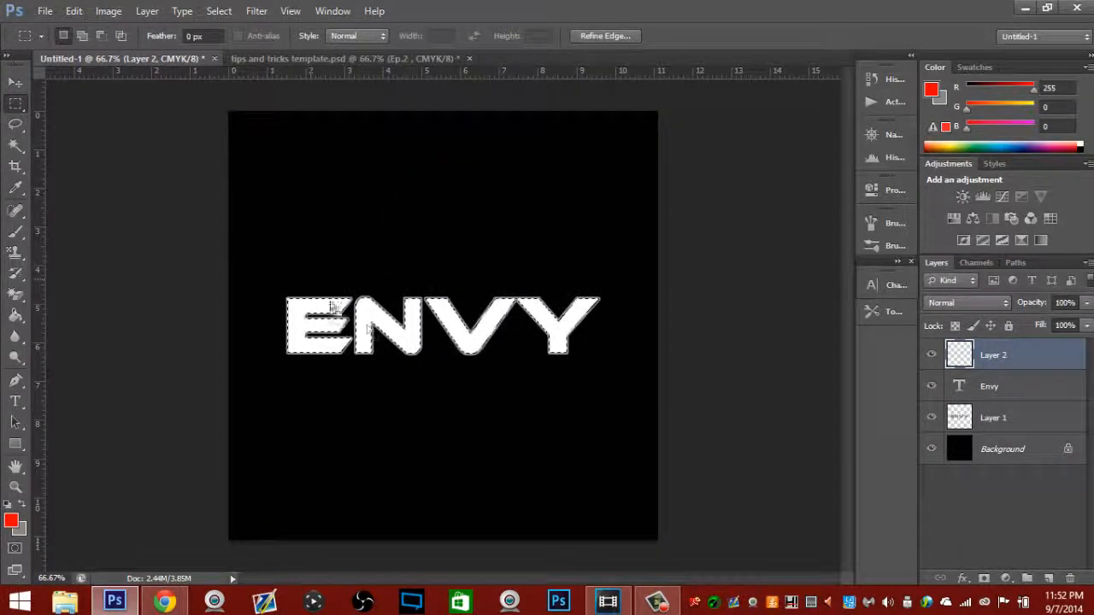
# Step: Stroke the selection on Layer 2 with a red, centered line of width 2, and deselect
pyautogui.rightClick(362, 321)
pyautogui.click(401, 262)
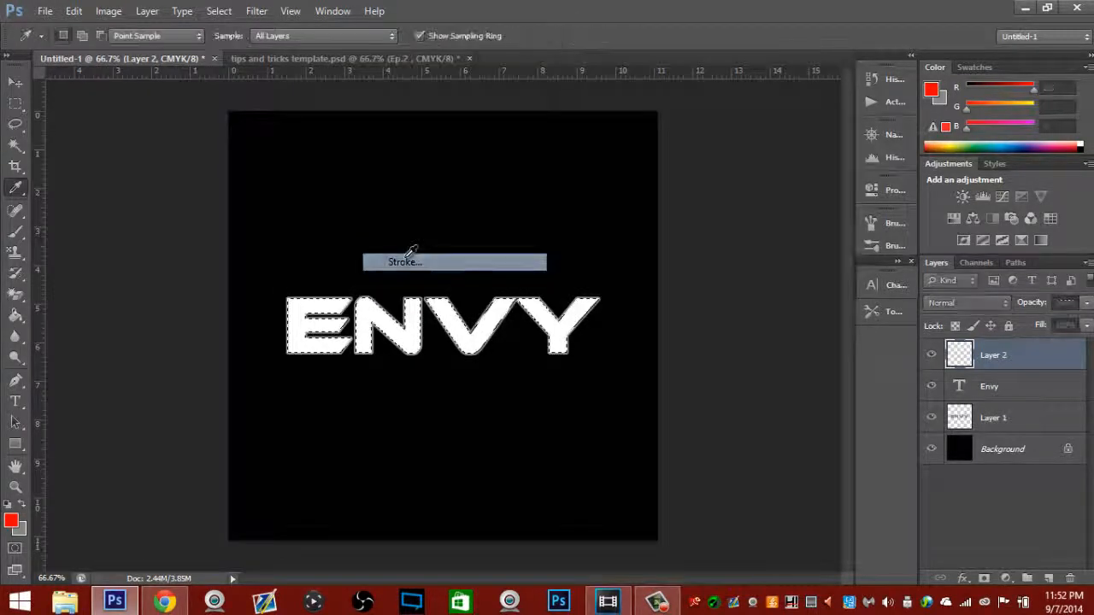
pyautogui.write('3')
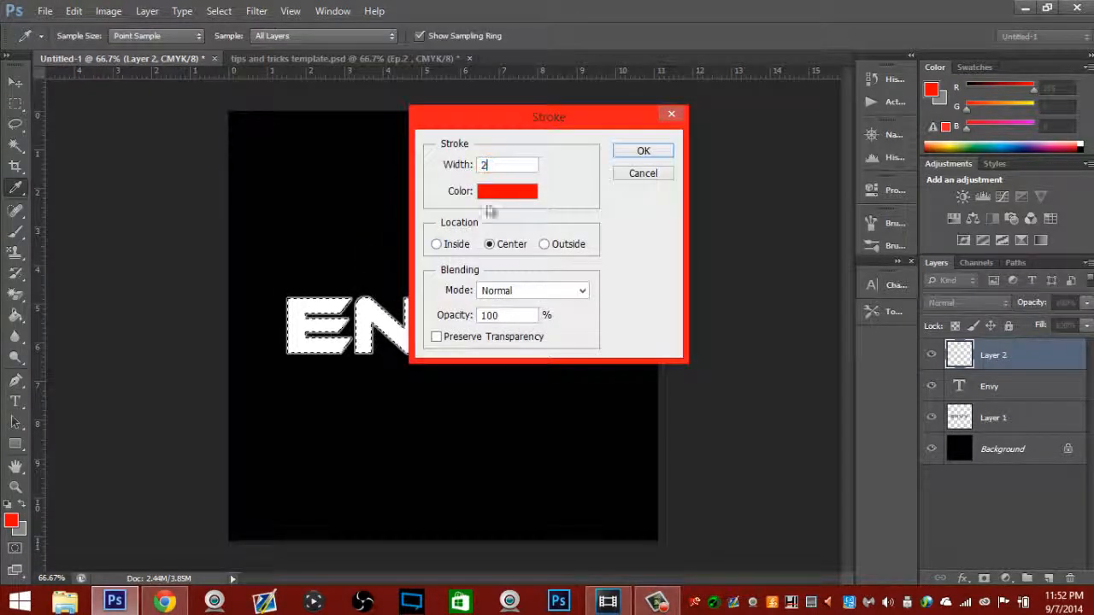
pyautogui.click(642, 151)
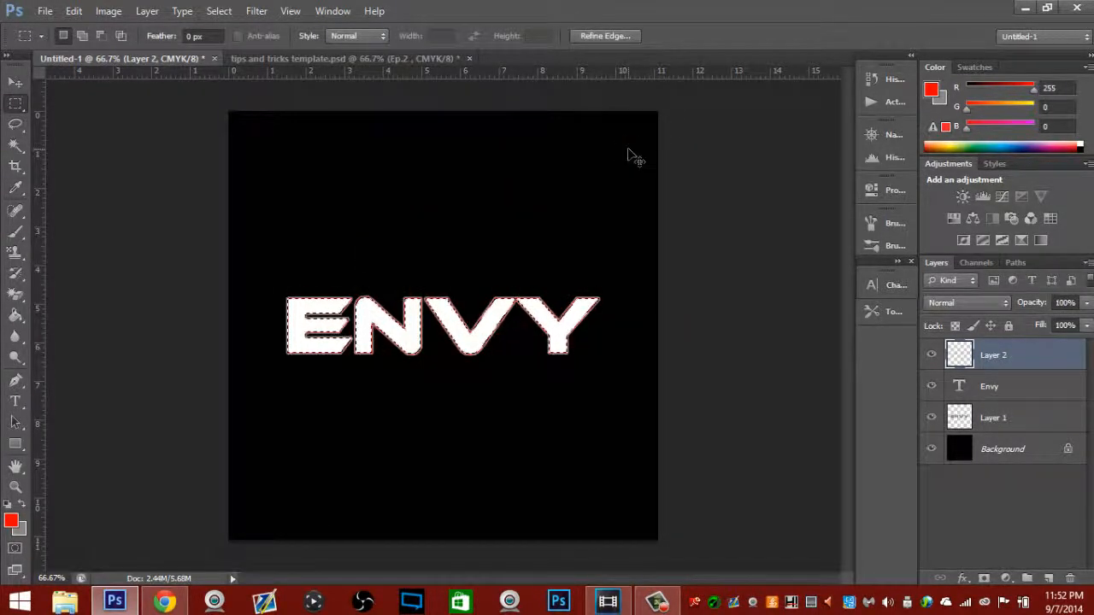
pyautogui.hotkey('ctrl', 'd')
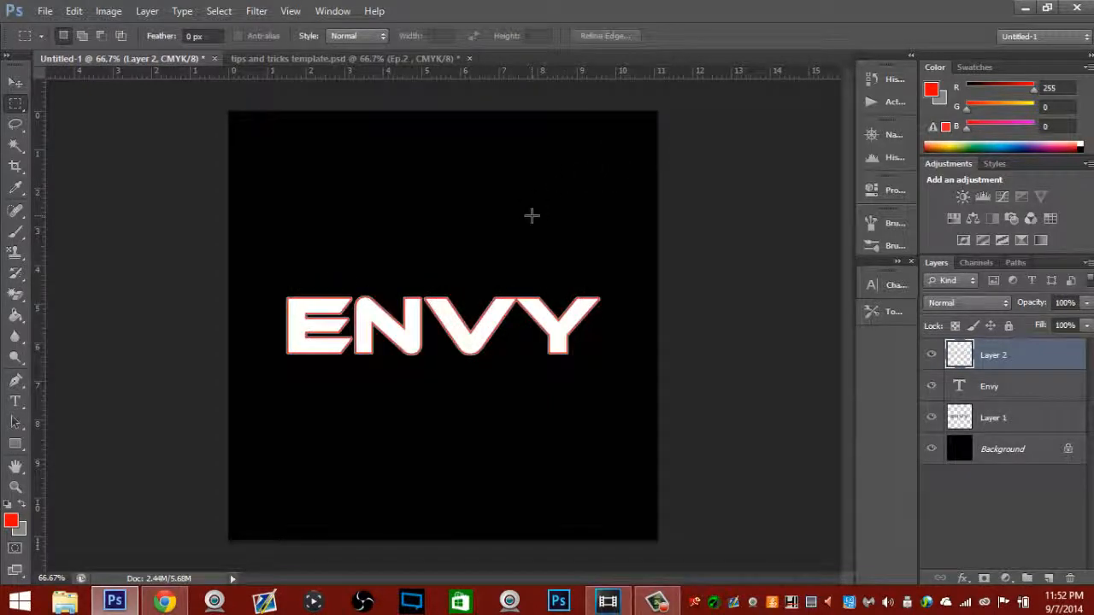
# Step: Free Transform the gray Layer 1 by extending its upper-left corner outward, to 100.85% width and 98.21% height, and apply it
pyautogui.click(971, 414)
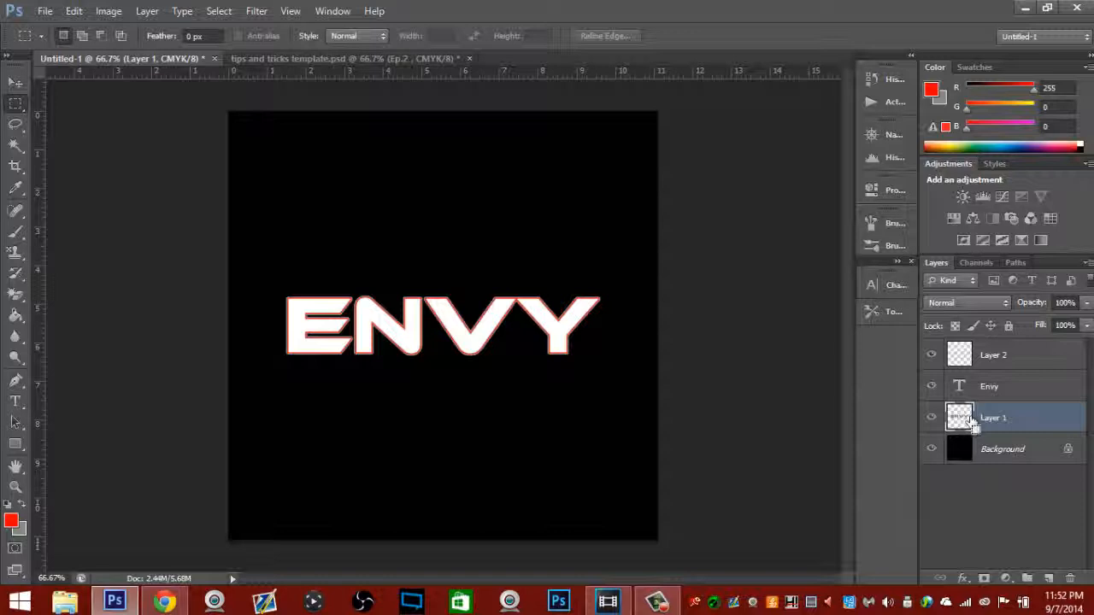
pyautogui.hotkey('ctrl', 't')
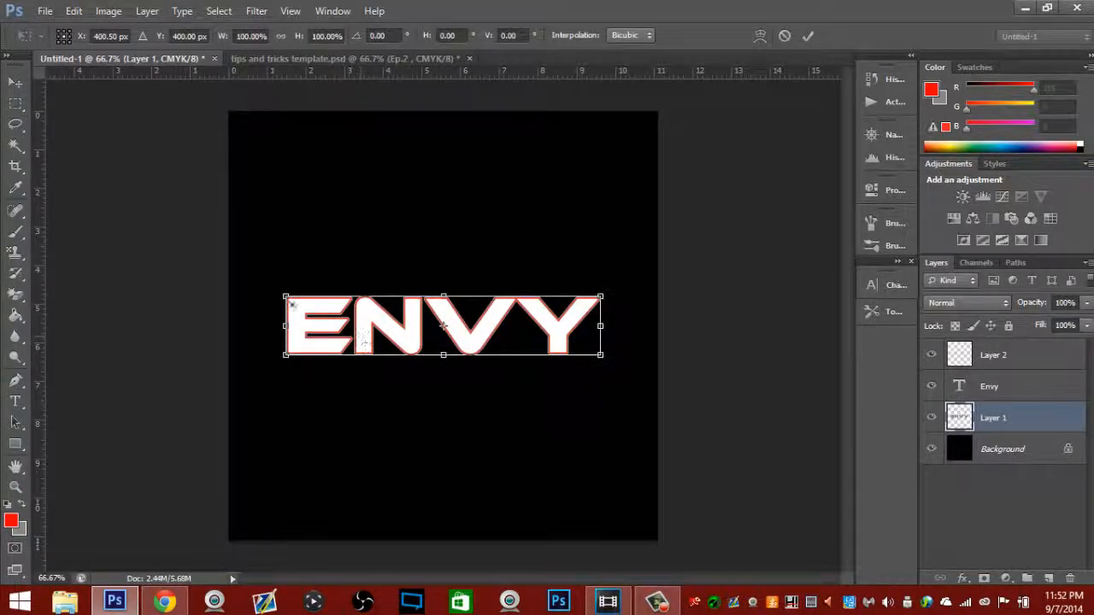
pyautogui.moveTo(287, 299); pyautogui.dragTo(283, 297)
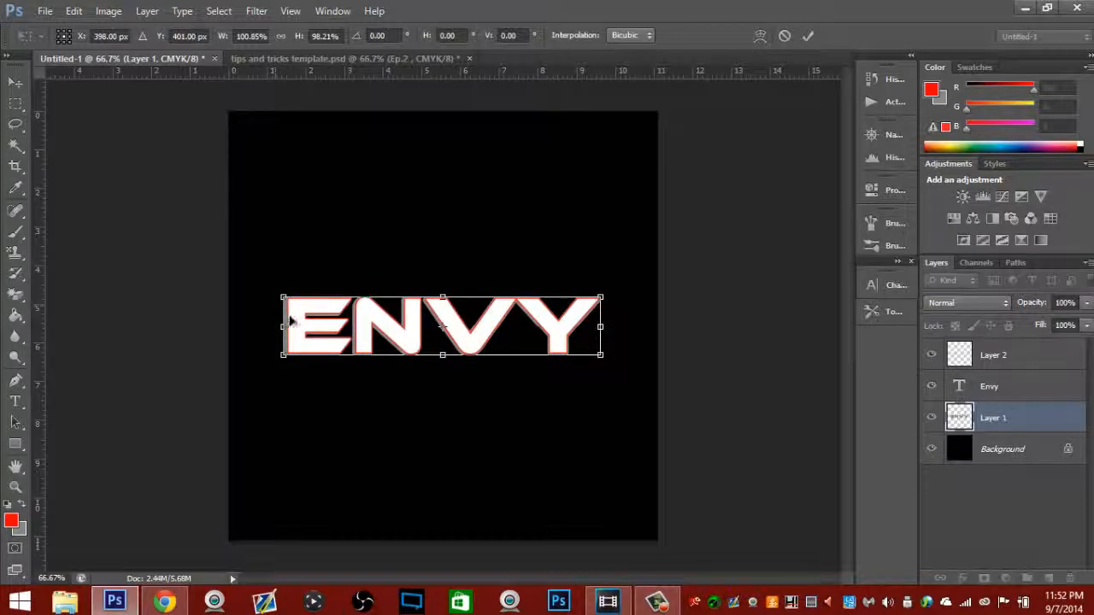
pyautogui.click(16, 86)
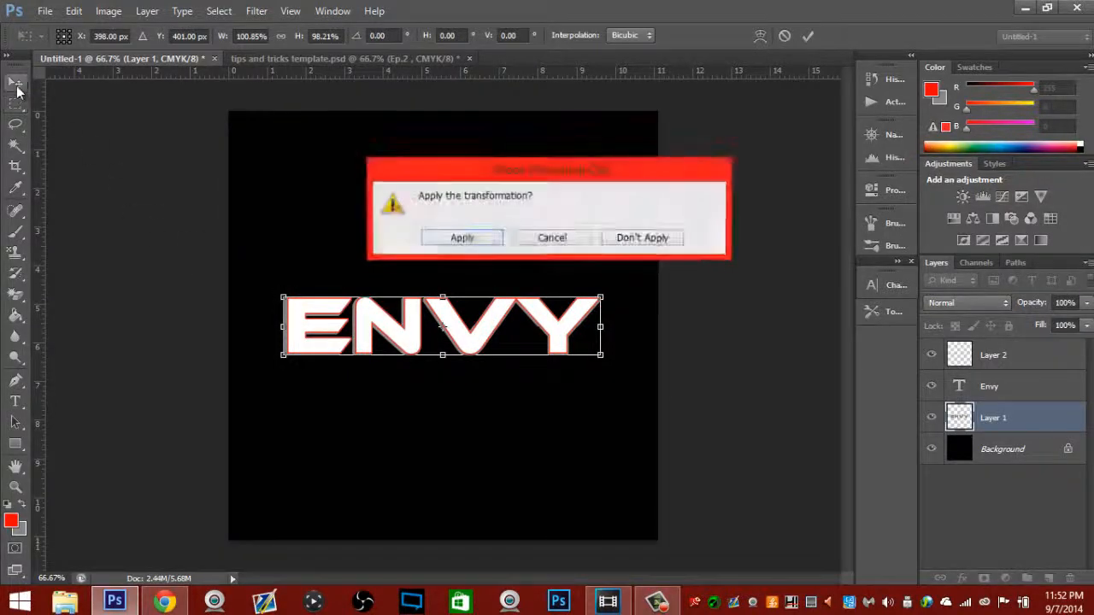
pyautogui.click(477, 236)
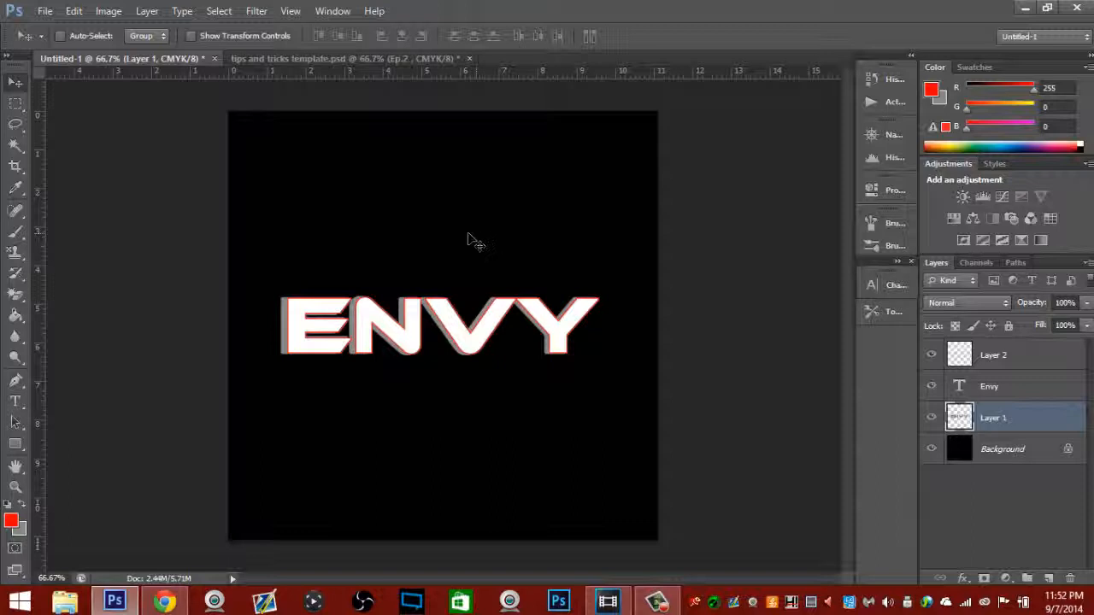
# Step: Toggle the Envy text layer's visibility to compare the design with and without its lettering, leaving the layer shown
pyautogui.click(936, 387)
pyautogui.click(935, 387)
pyautogui.click(937, 388)
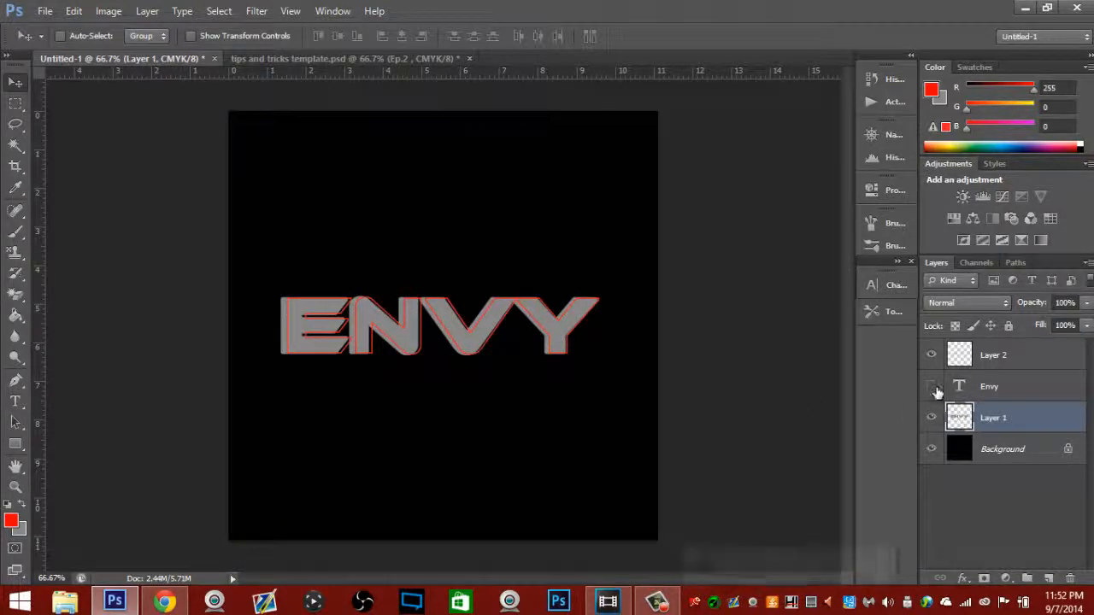
pyautogui.click(932, 387)
# Step: Try near-black #050505 as the Envy text color, return it to white #ffffff, and commit the text edit
pyautogui.doubleClick(959, 384)
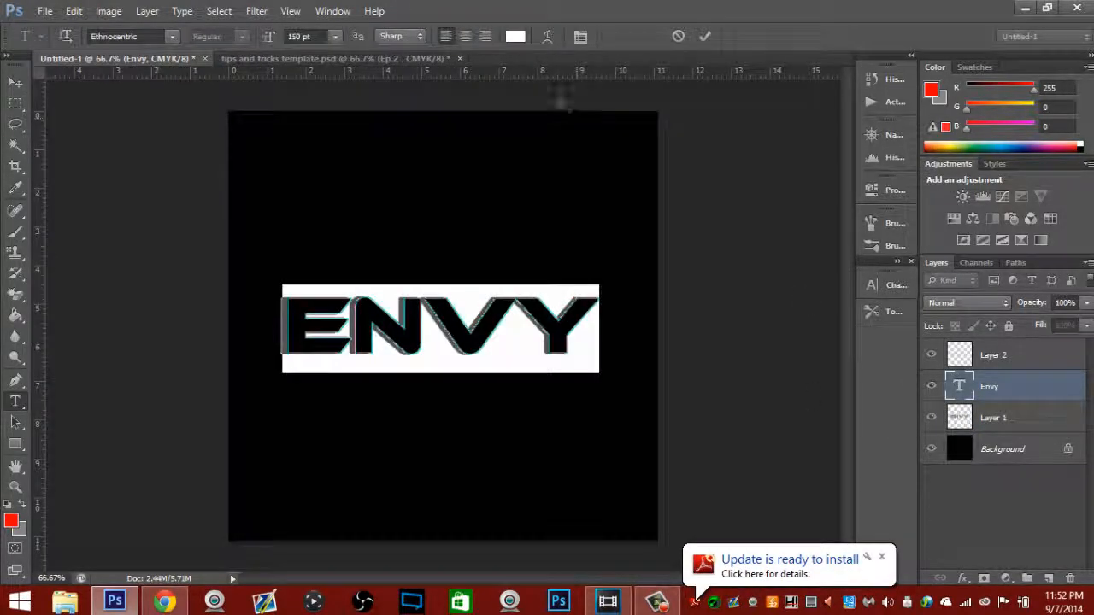
pyautogui.click(514, 36)
pyautogui.click(588, 369)
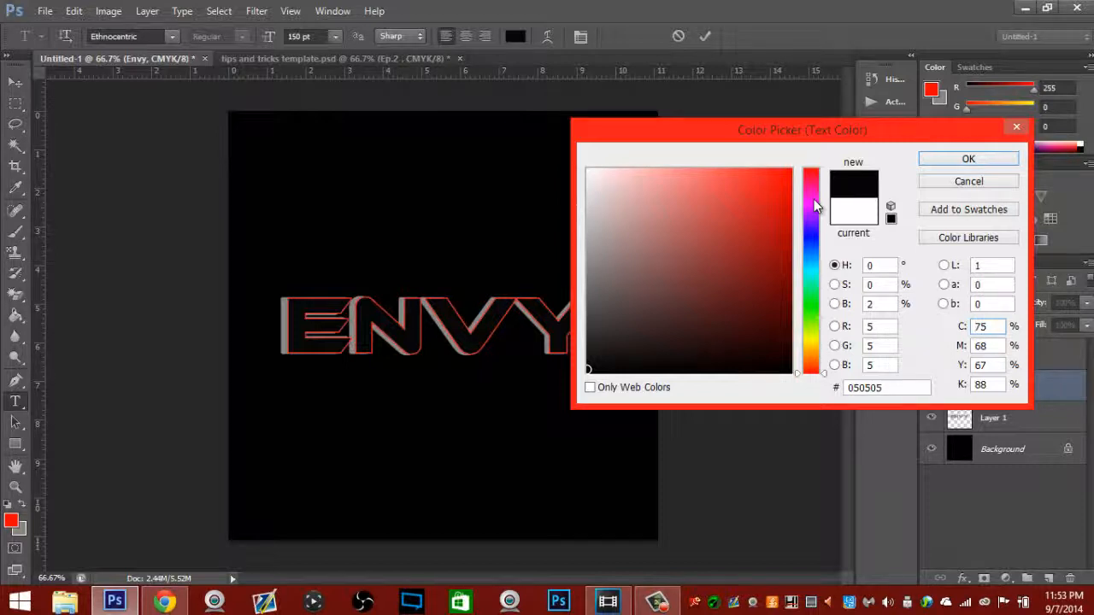
pyautogui.moveTo(598, 184); pyautogui.dragTo(570, 141)
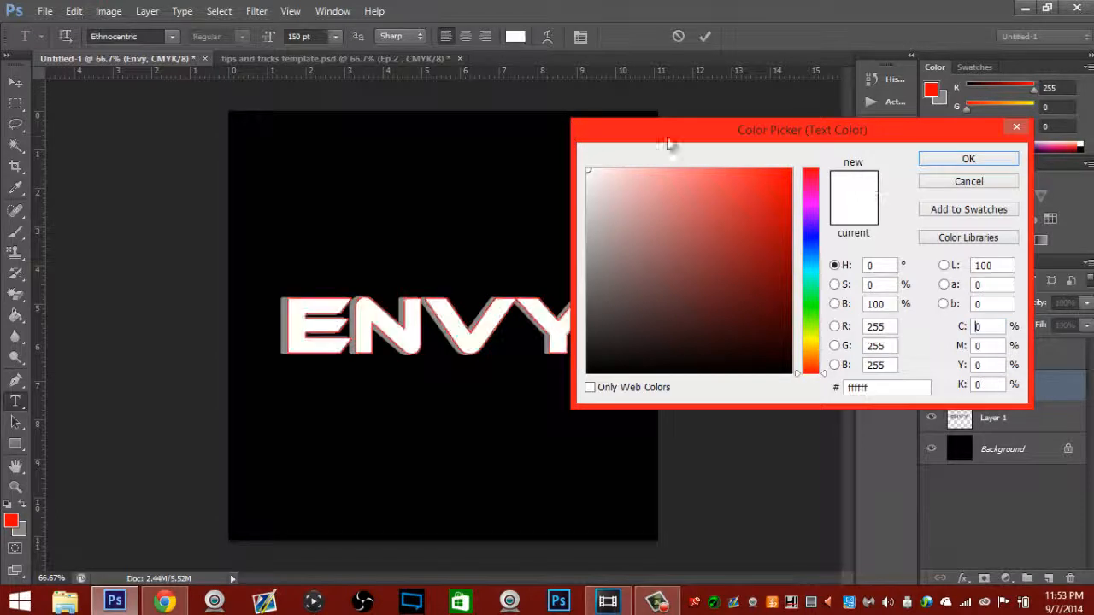
pyautogui.click(924, 154)
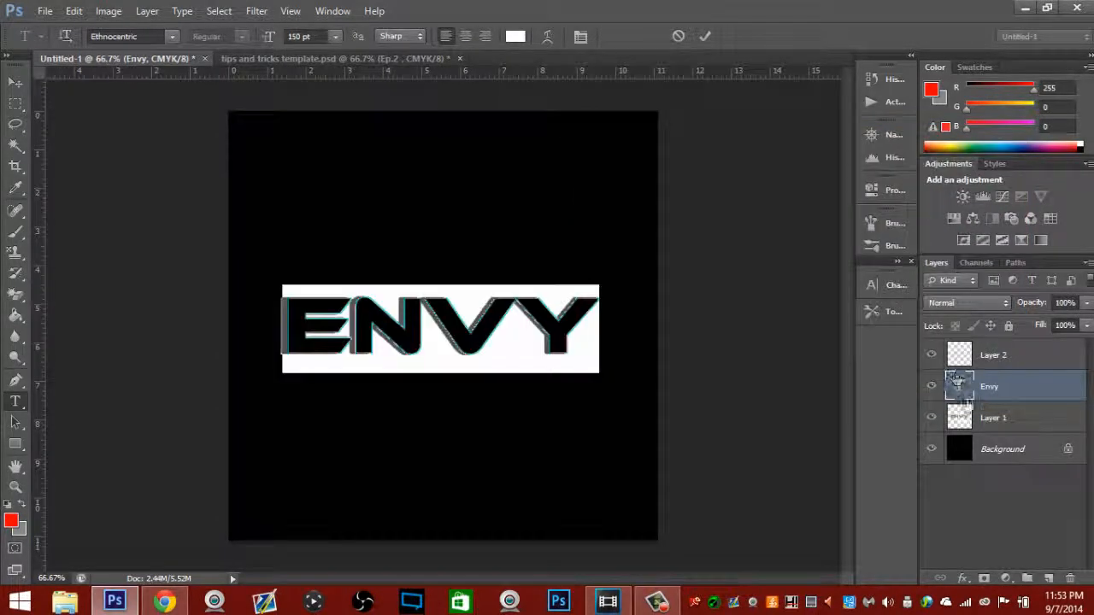
pyautogui.hotkey('ctrl', 'Return')
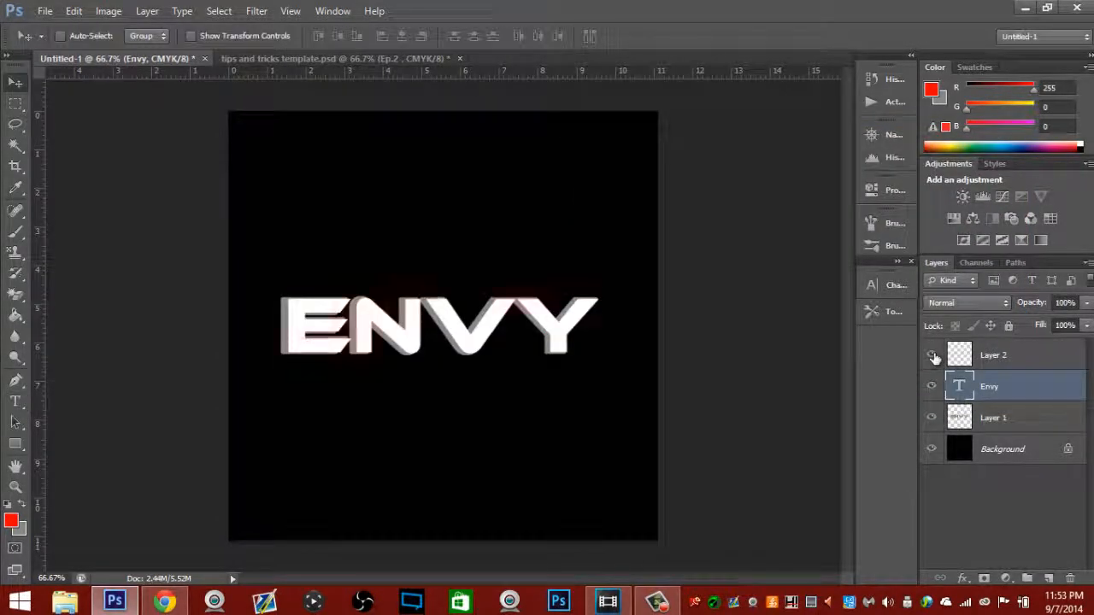
# Step: Toggle Layer 2's visibility to compare the lettering with and without its red outline, leaving the layer shown
pyautogui.click(932, 355)
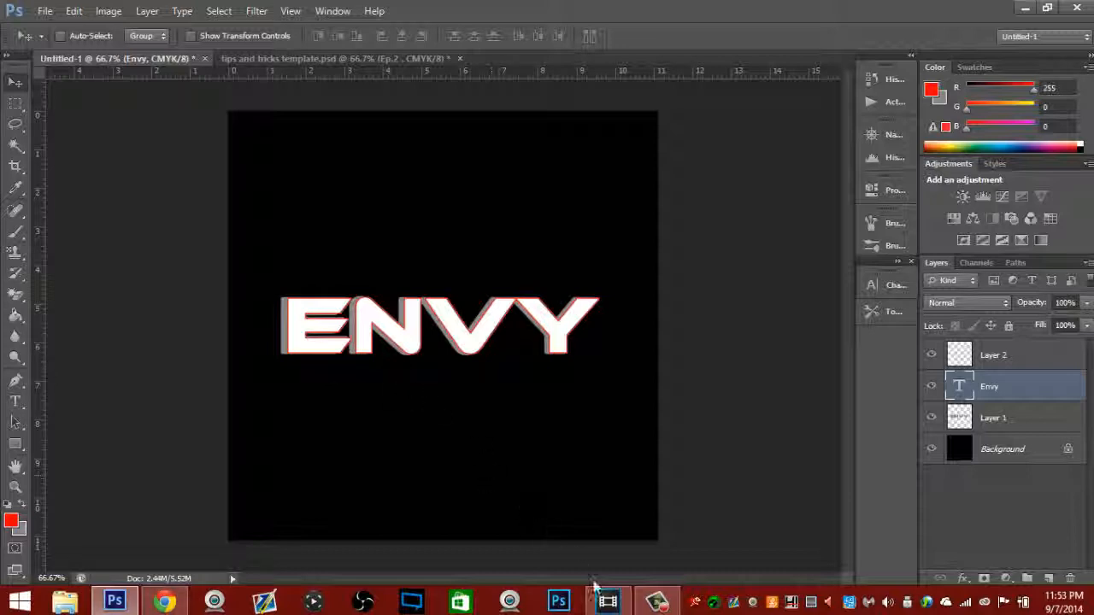
pyautogui.click(657, 601)
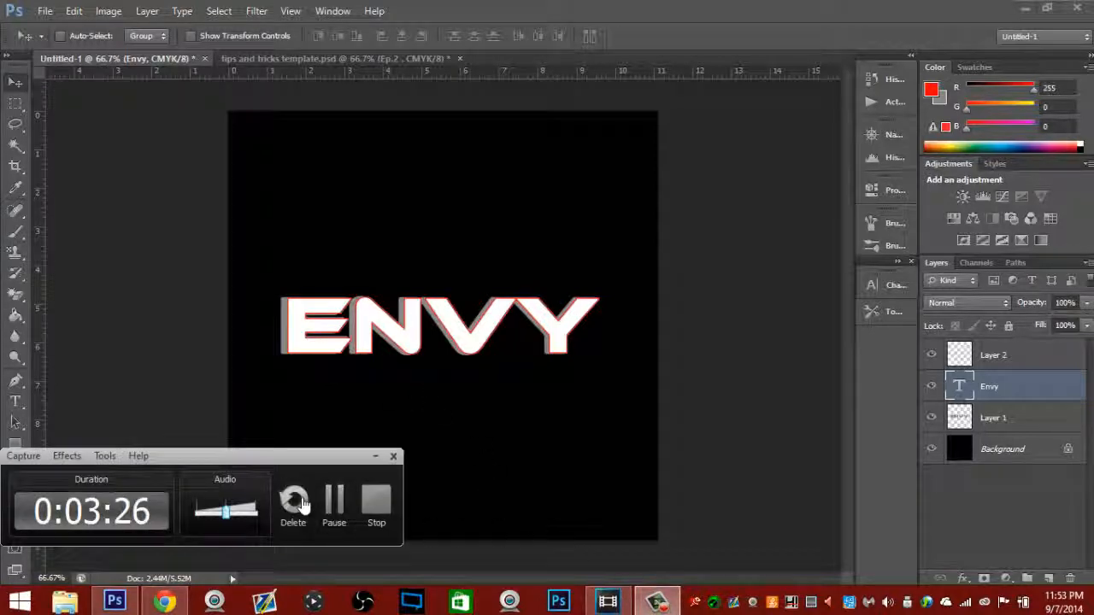